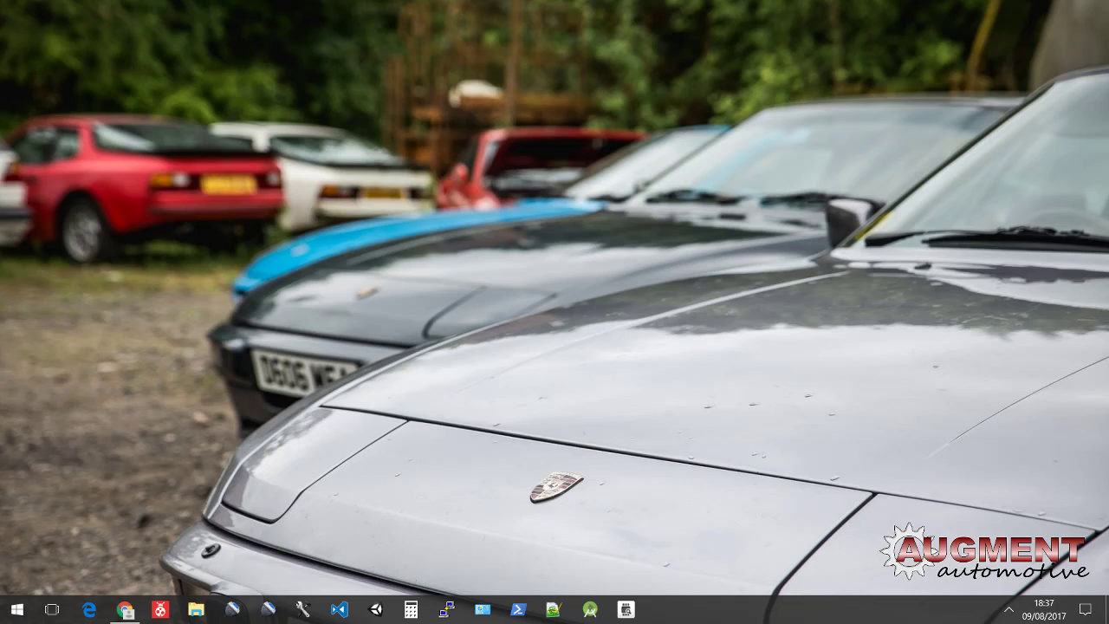
# Step: Search the Start menu for 'bluetooth settings' and open the Bluetooth settings page
pyautogui.click(1009, 609)
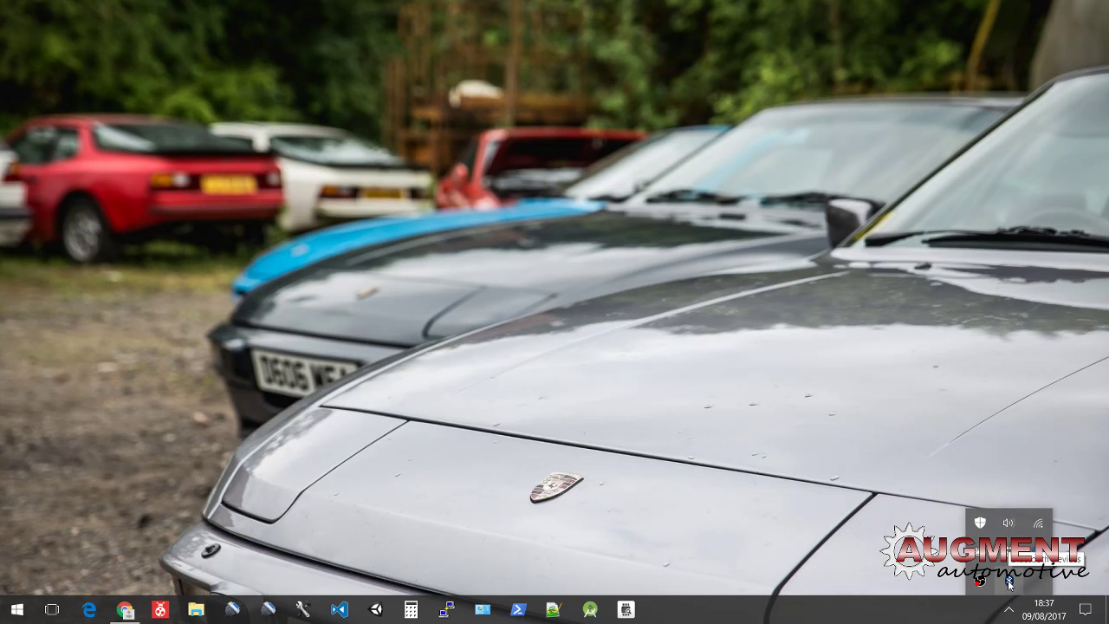
pyautogui.click(789, 484)
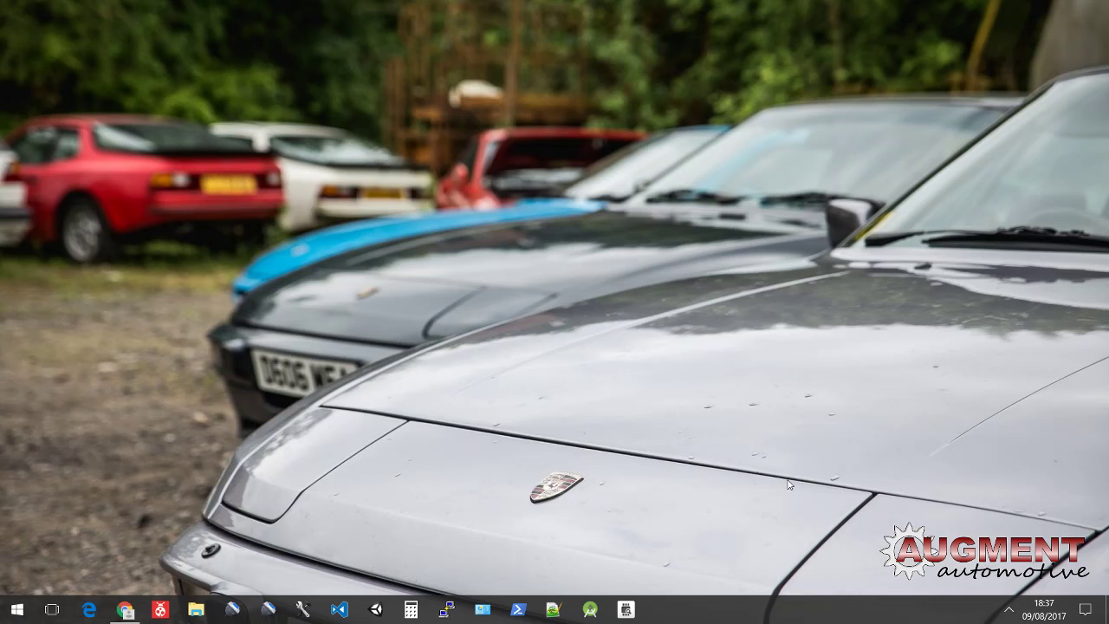
pyautogui.press('super')
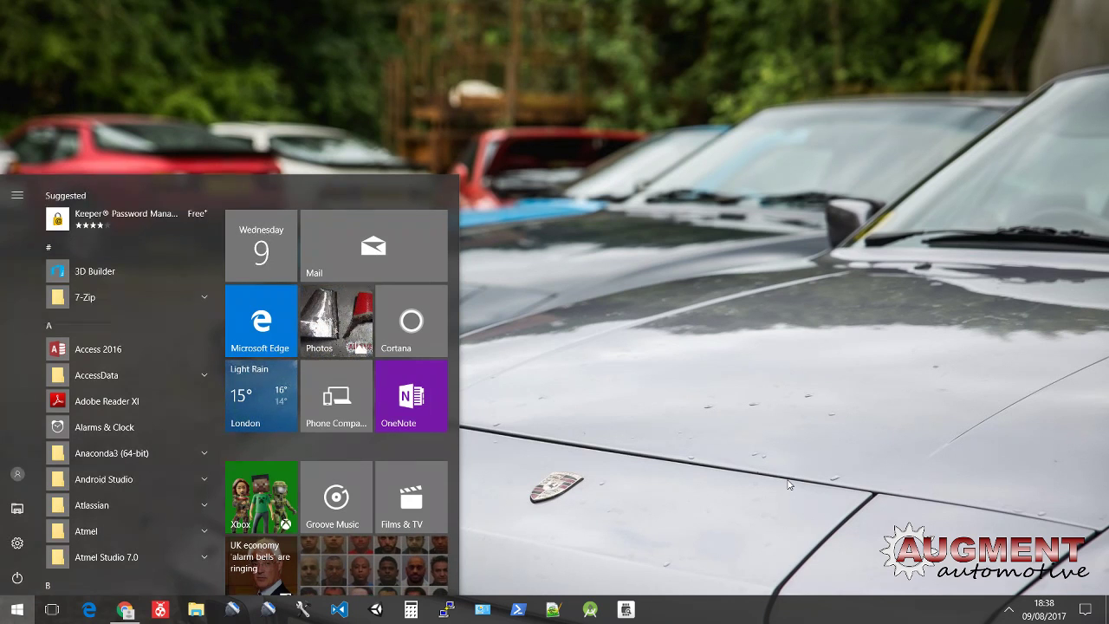
pyautogui.write('bluetooth set')
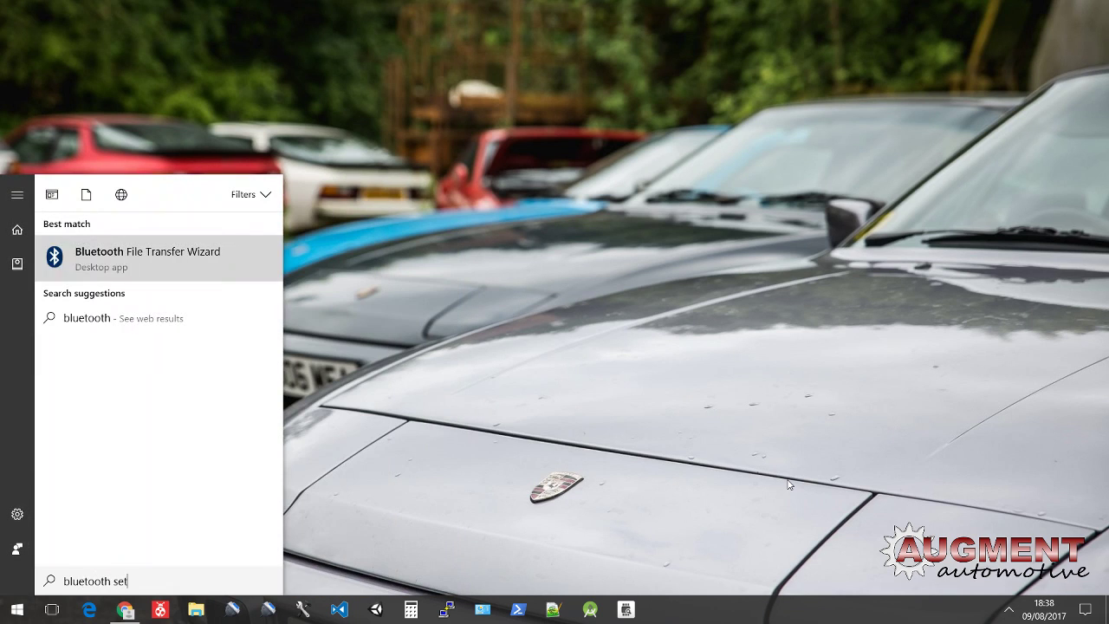
pyautogui.write('tings')
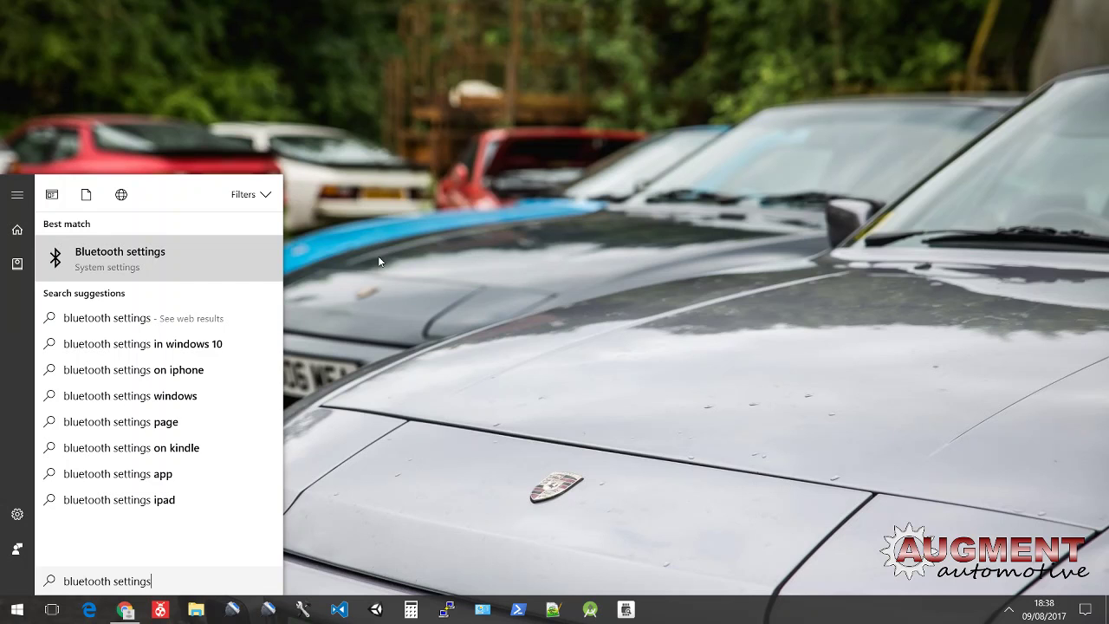
pyautogui.click(105, 260)
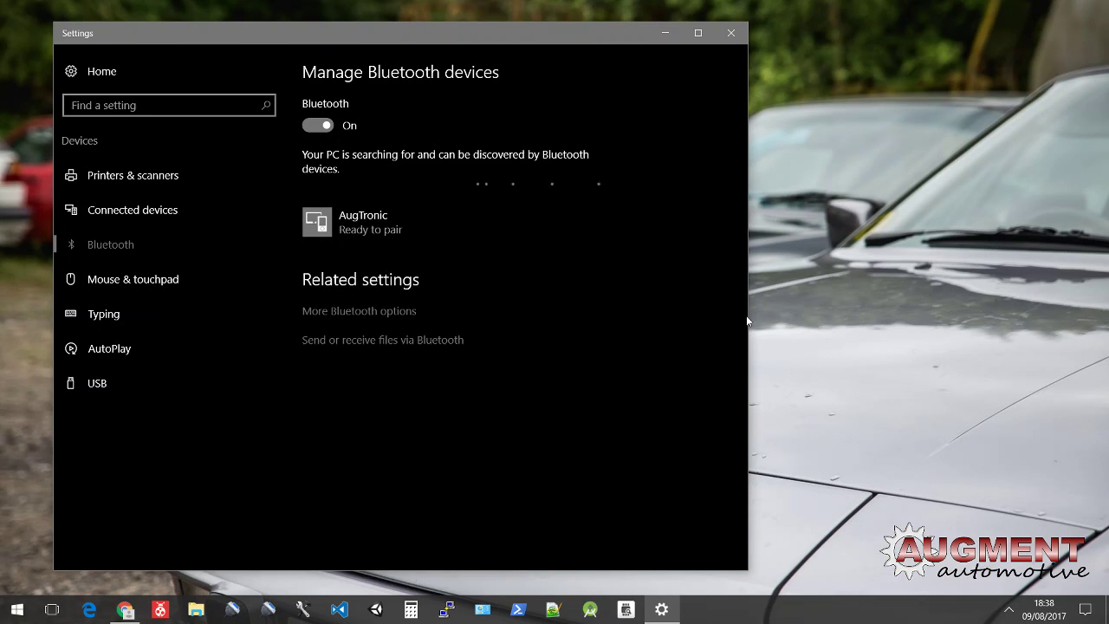
# Step: Choose Add a Bluetooth Device from the tray Bluetooth icon's menu
pyautogui.click(1009, 609)
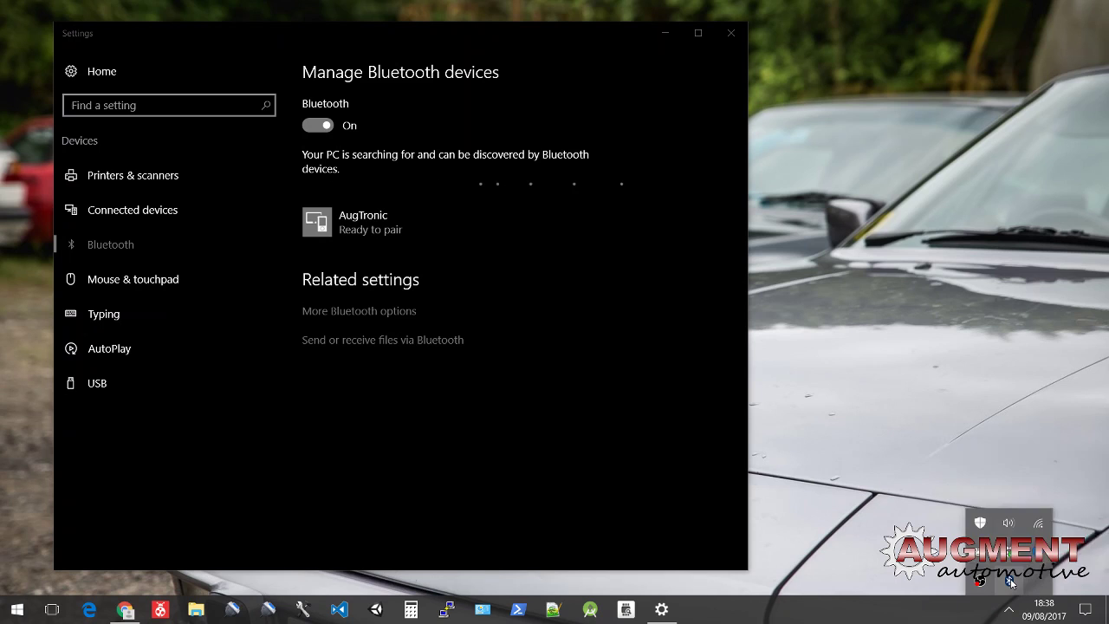
pyautogui.rightClick(1012, 582)
pyautogui.click(988, 459)
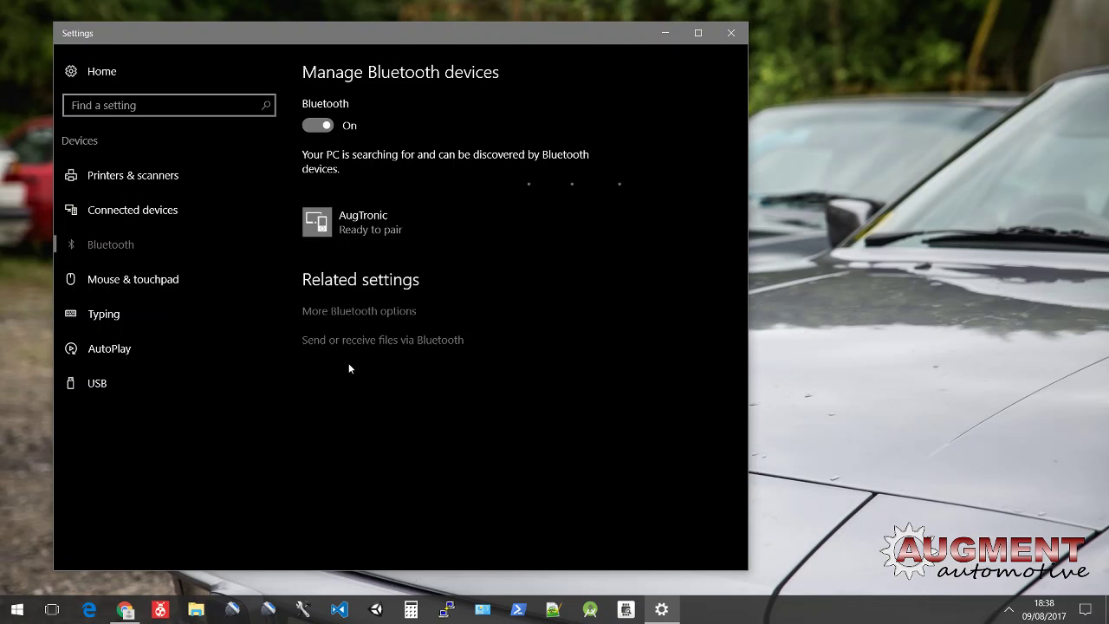
# Step: Expand the AugTronic device entry, closing the file transfer wizard that opened by mistake
pyautogui.click(367, 230)
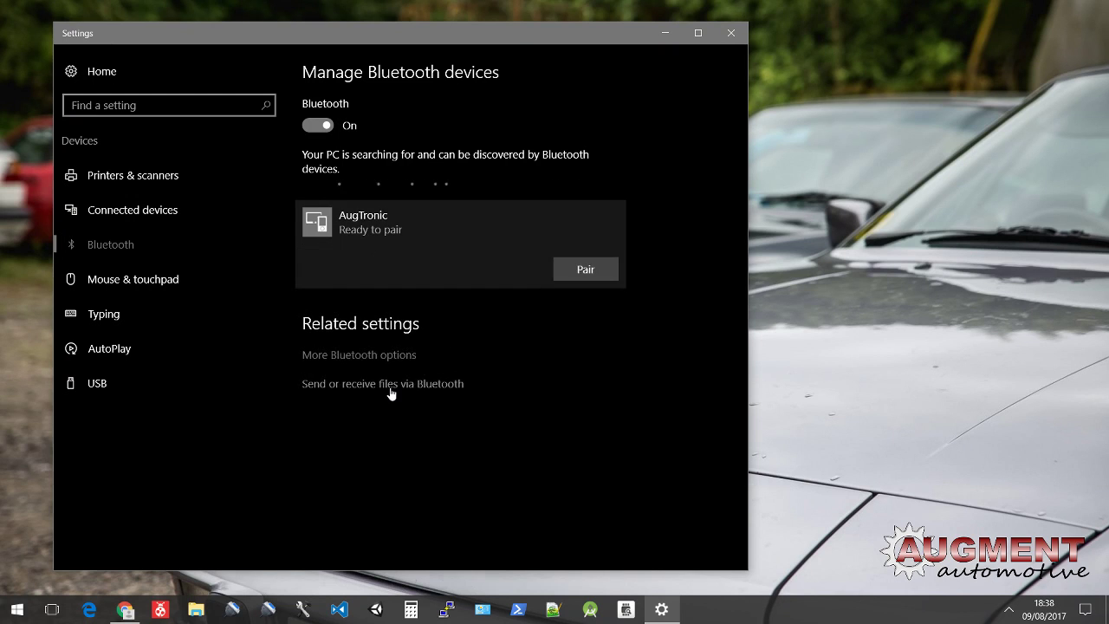
pyautogui.click(391, 393)
pyautogui.click(741, 484)
# Step: Pair with AugTronic by entering the device passcode and confirming
pyautogui.click(583, 270)
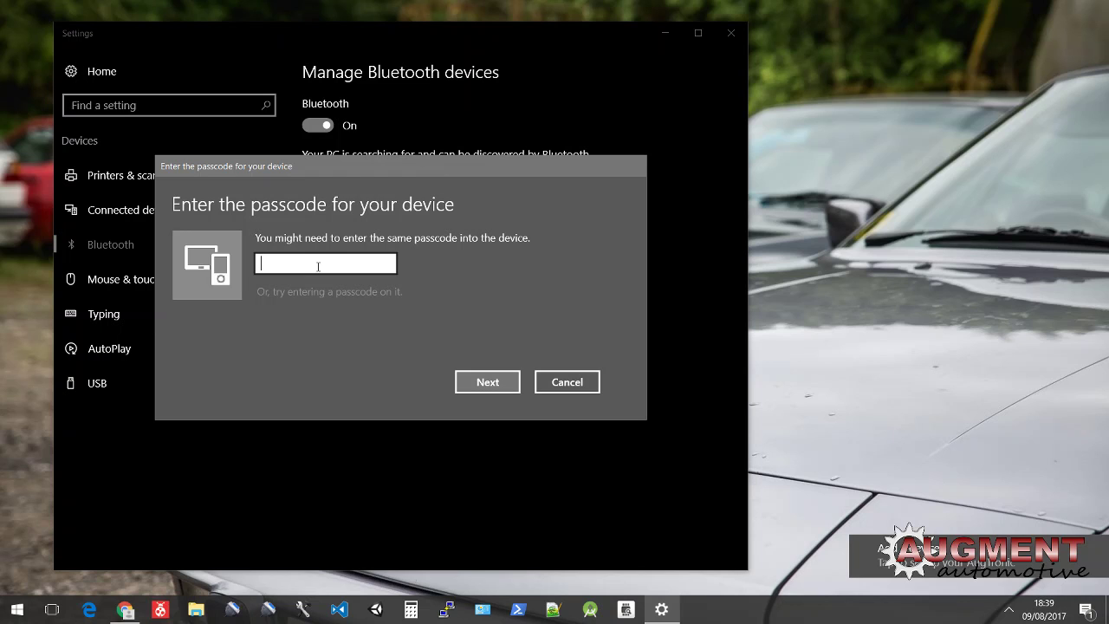
pyautogui.press('Return')
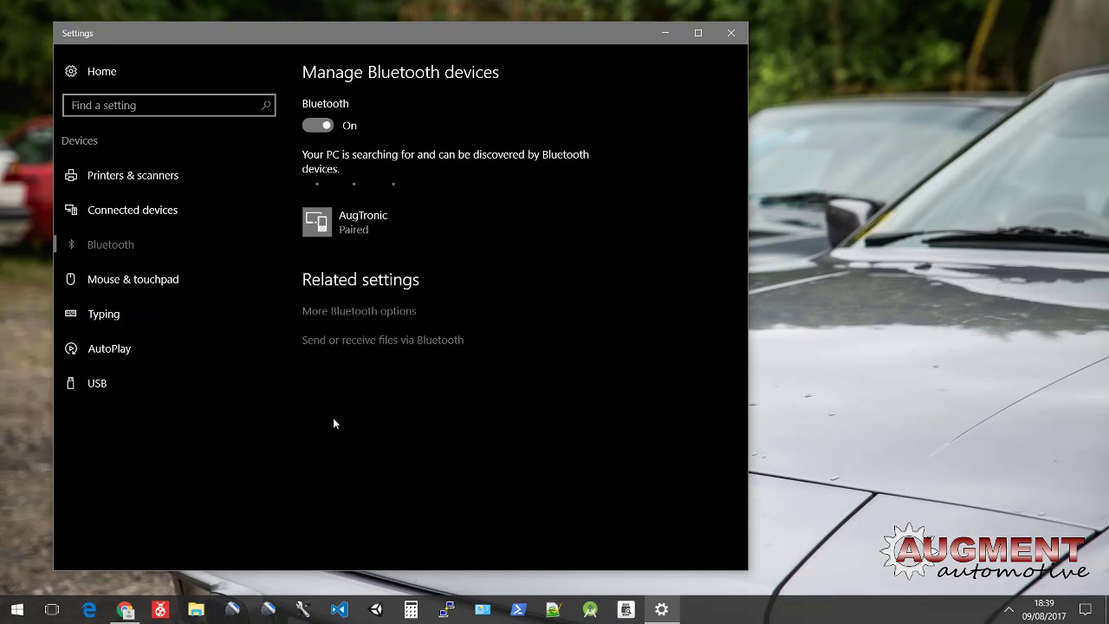
# Step: Start 3D Tuner from the taskbar with Play! and move its window down and right
pyautogui.click(269, 609)
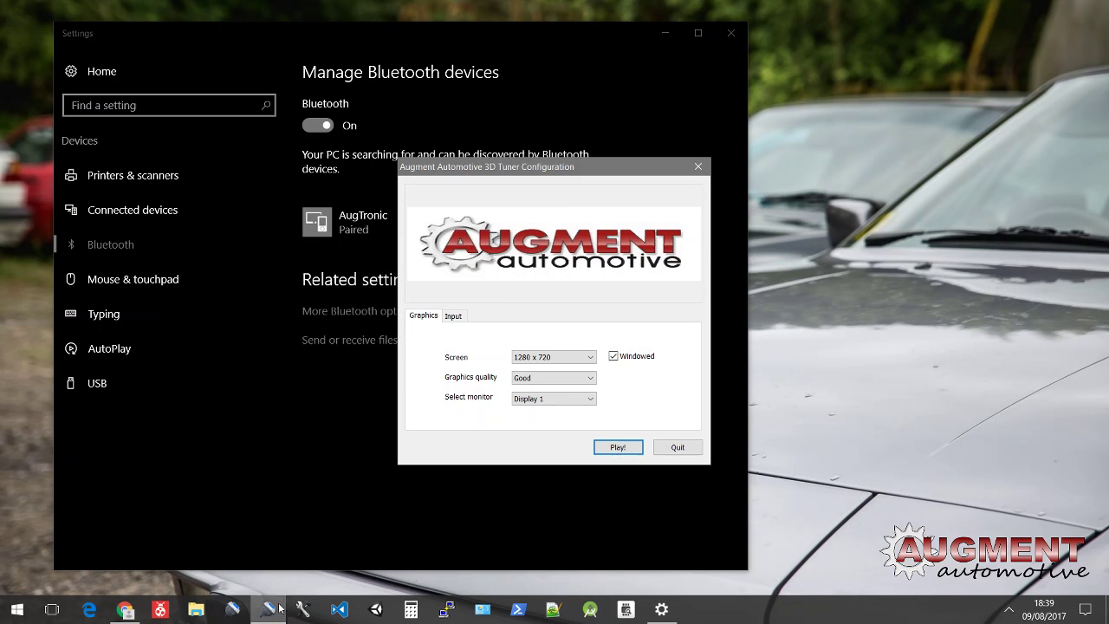
pyautogui.click(617, 447)
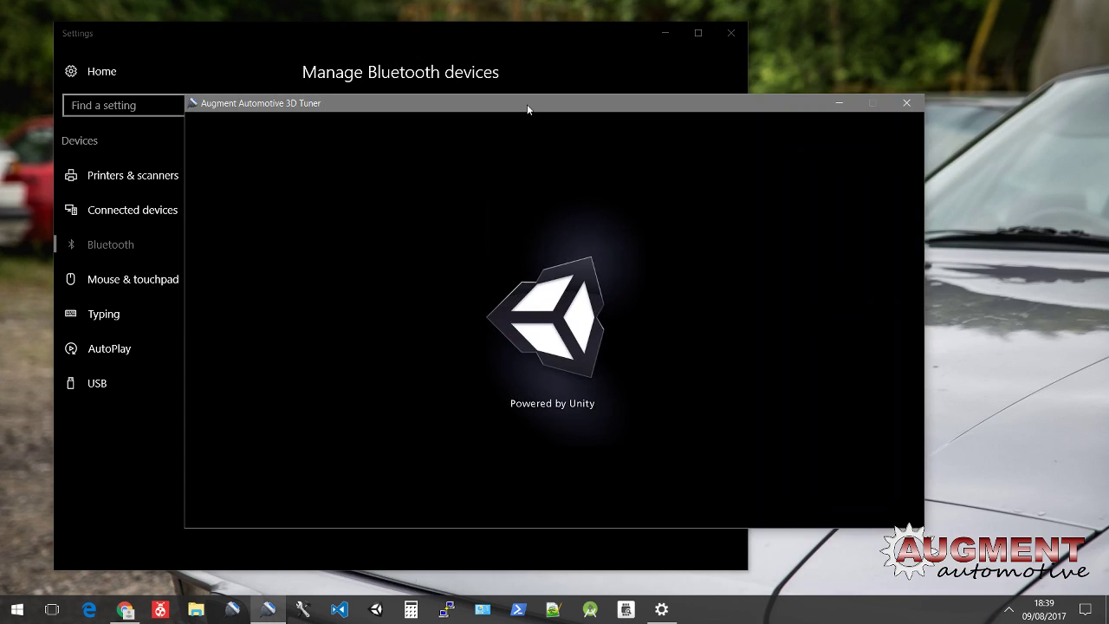
pyautogui.moveTo(527, 109); pyautogui.dragTo(700, 153)
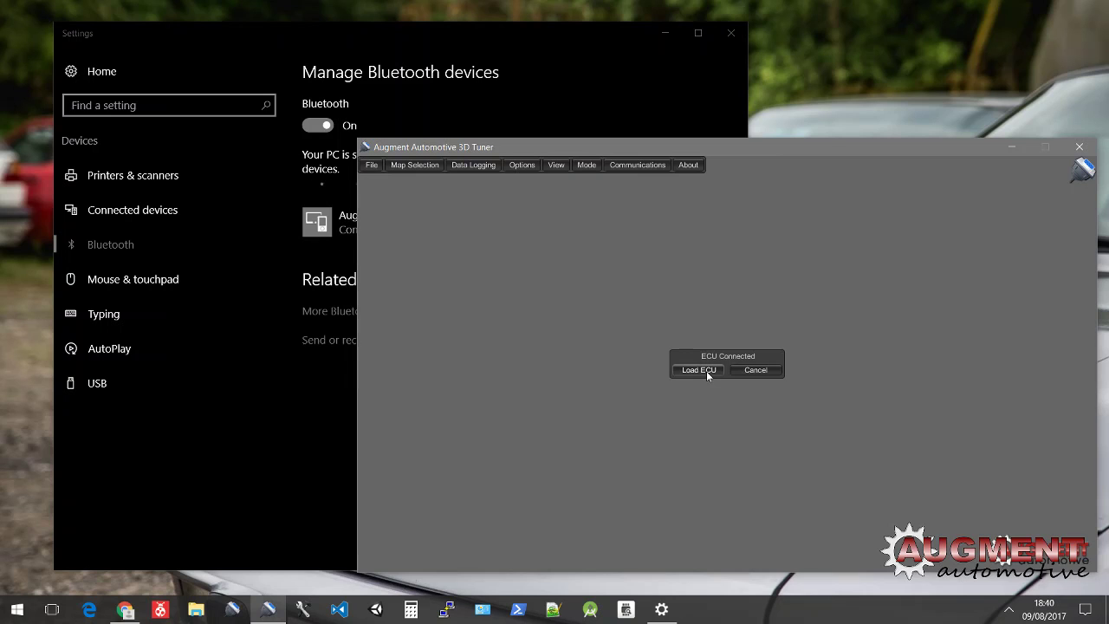
# Step: Set the tuner's COM port to COM4 under Communications, then load the ECU map
pyautogui.click(706, 371)
pyautogui.click(643, 163)
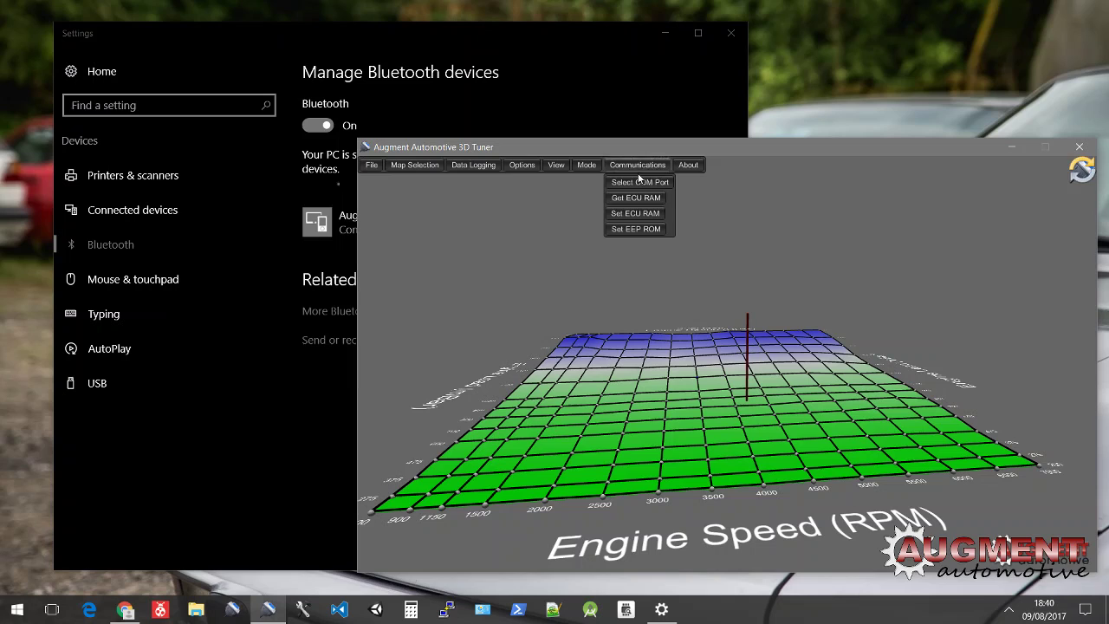
pyautogui.moveTo(638, 181)
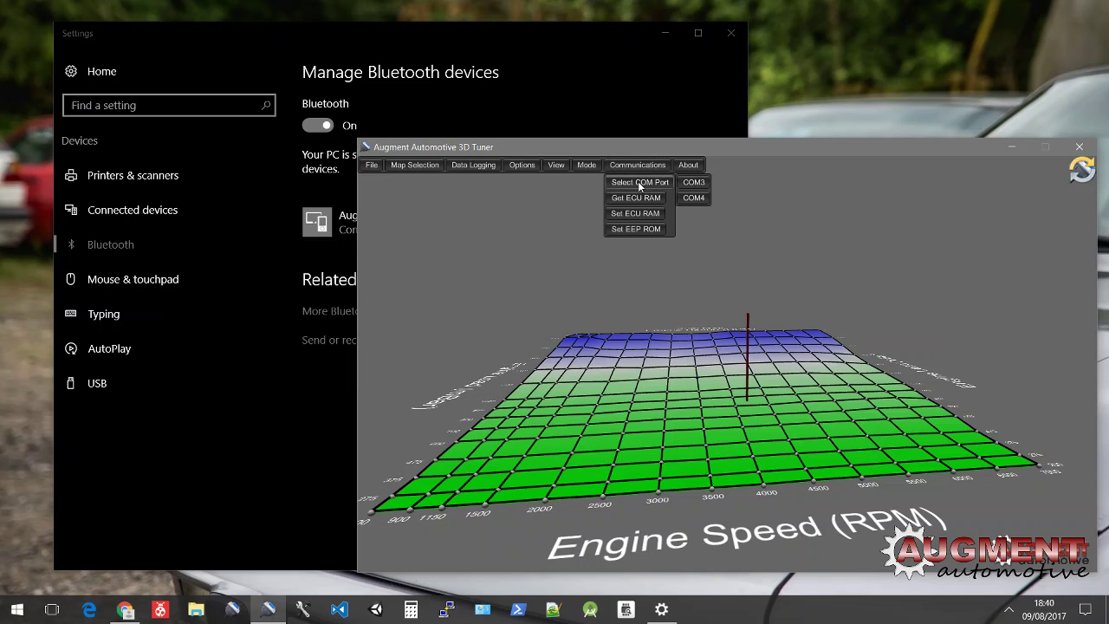
pyautogui.click(699, 198)
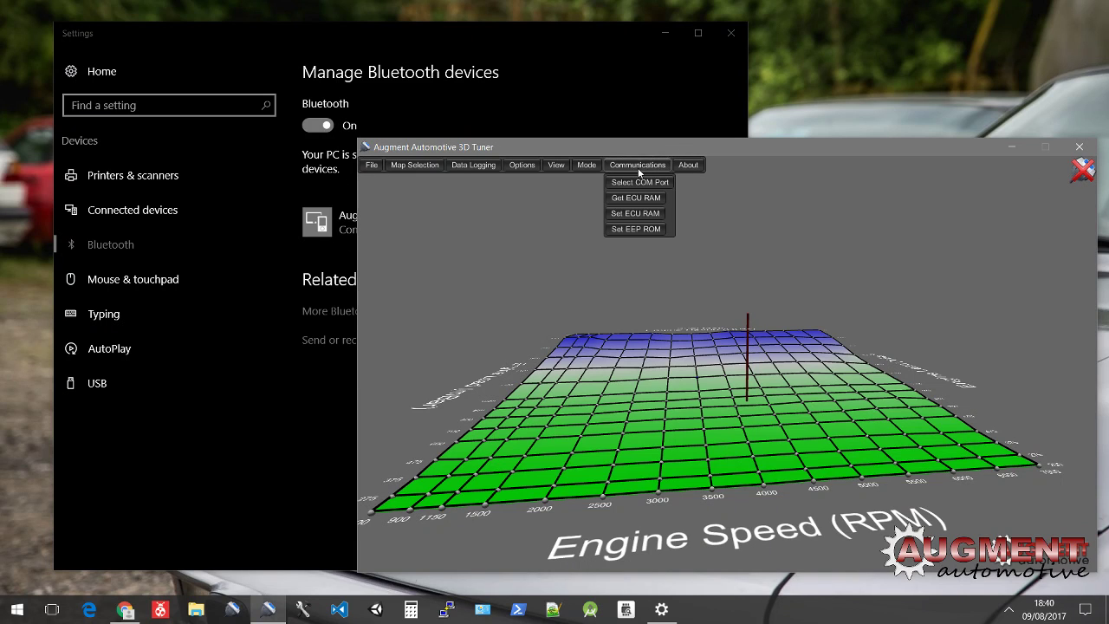
pyautogui.click(643, 183)
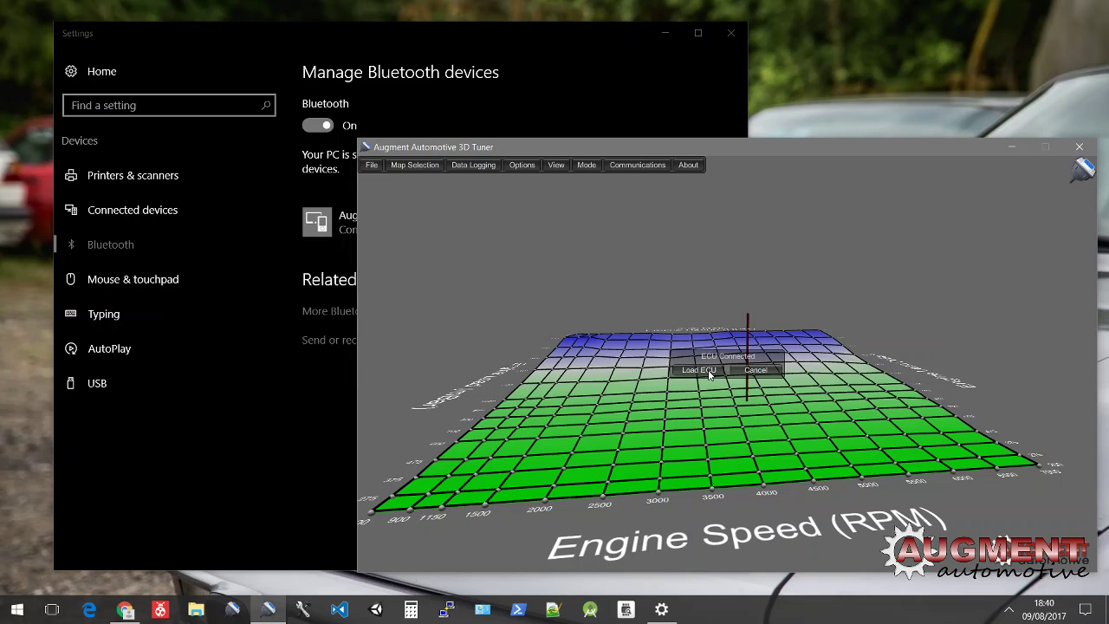
pyautogui.click(710, 375)
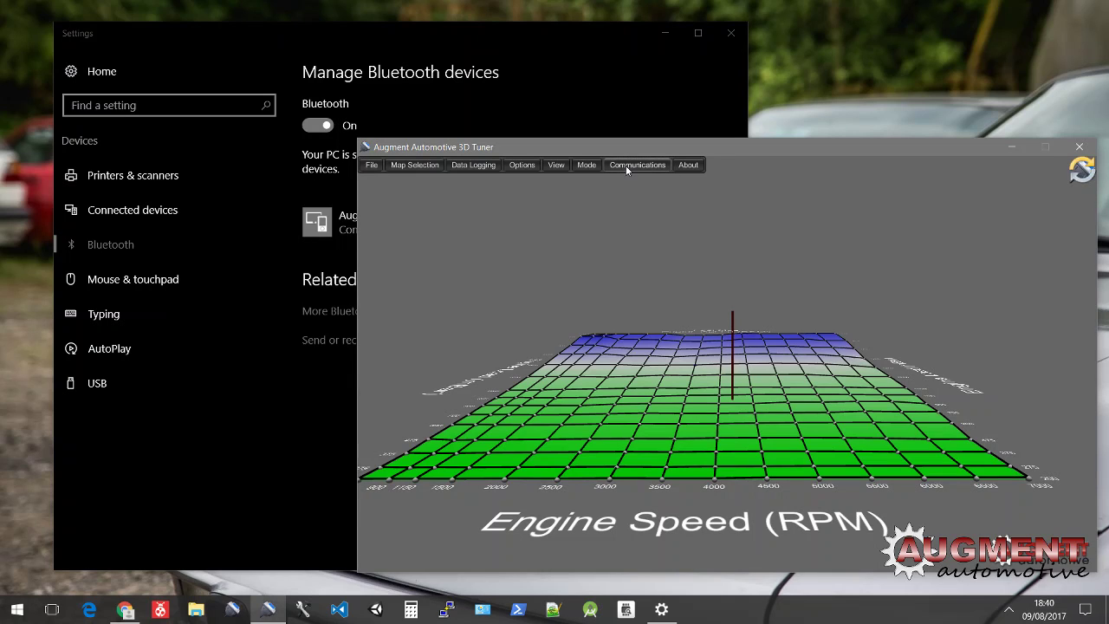
# Step: Rotate the 3D map, quit the tuner via File > Quit, and expand AugTronic's entry
pyautogui.moveTo(784, 375); pyautogui.dragTo(823, 302)
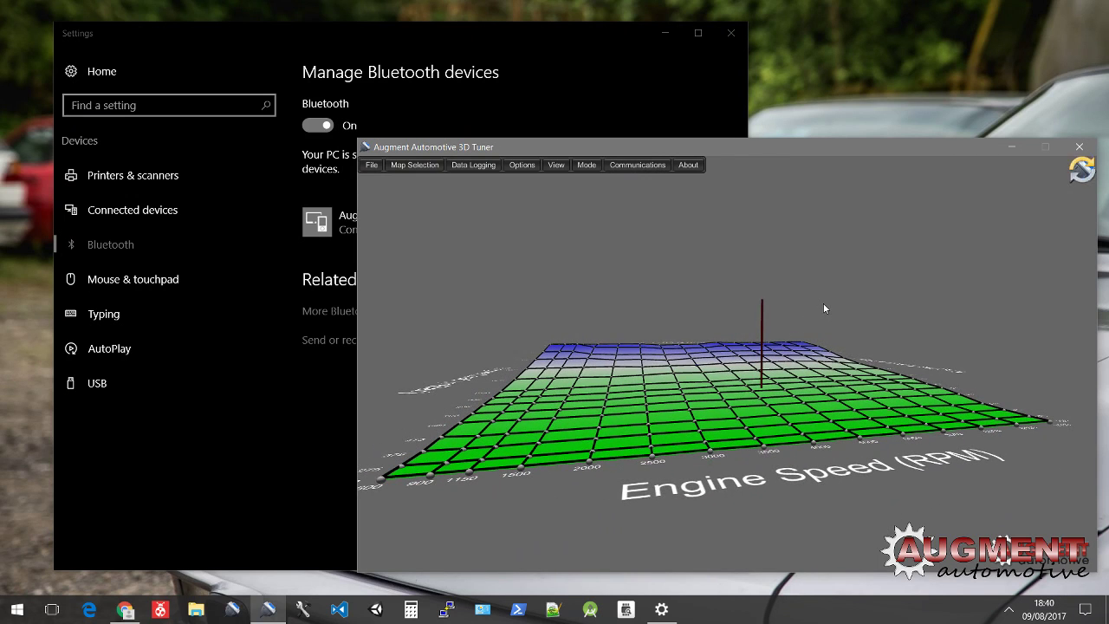
pyautogui.click(372, 165)
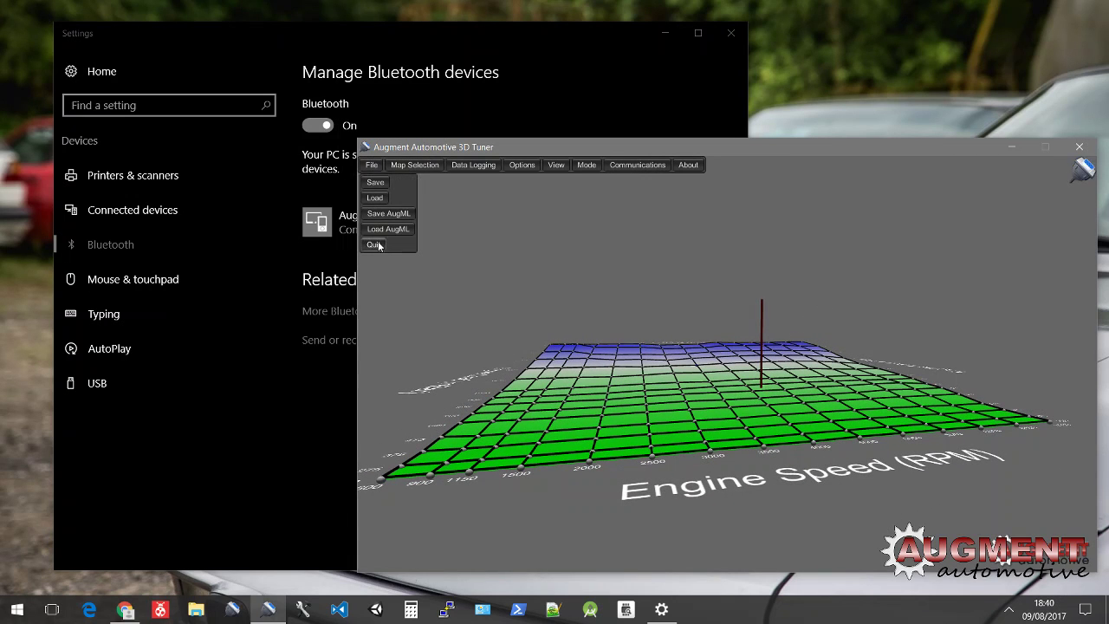
pyautogui.click(376, 246)
pyautogui.click(365, 221)
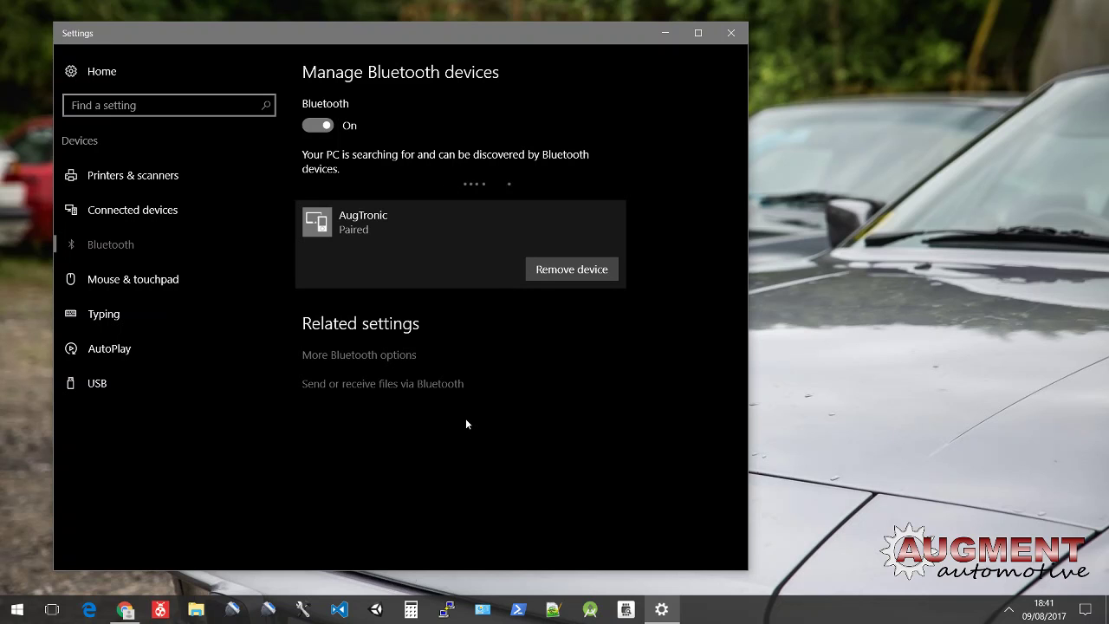
pyautogui.click(358, 355)
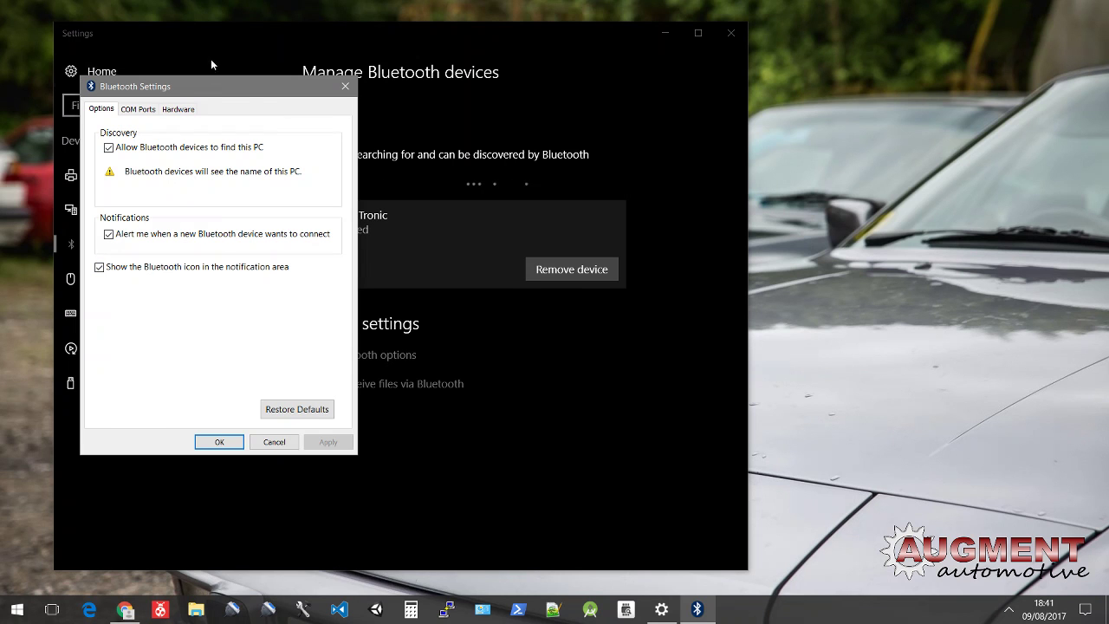
pyautogui.moveTo(204, 91); pyautogui.dragTo(694, 184)
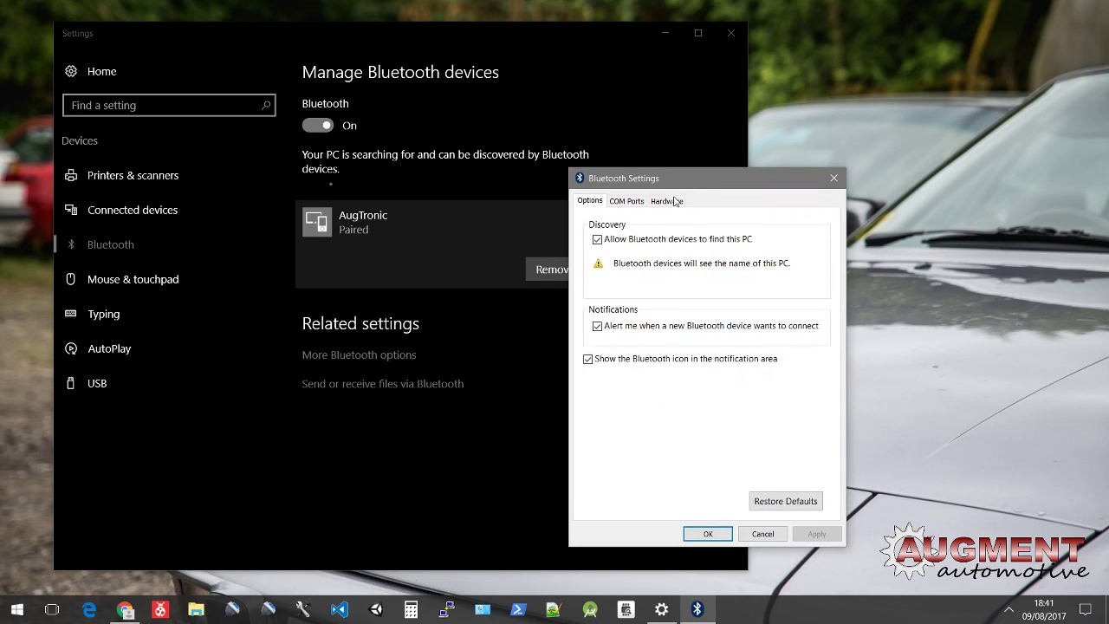
pyautogui.click(627, 201)
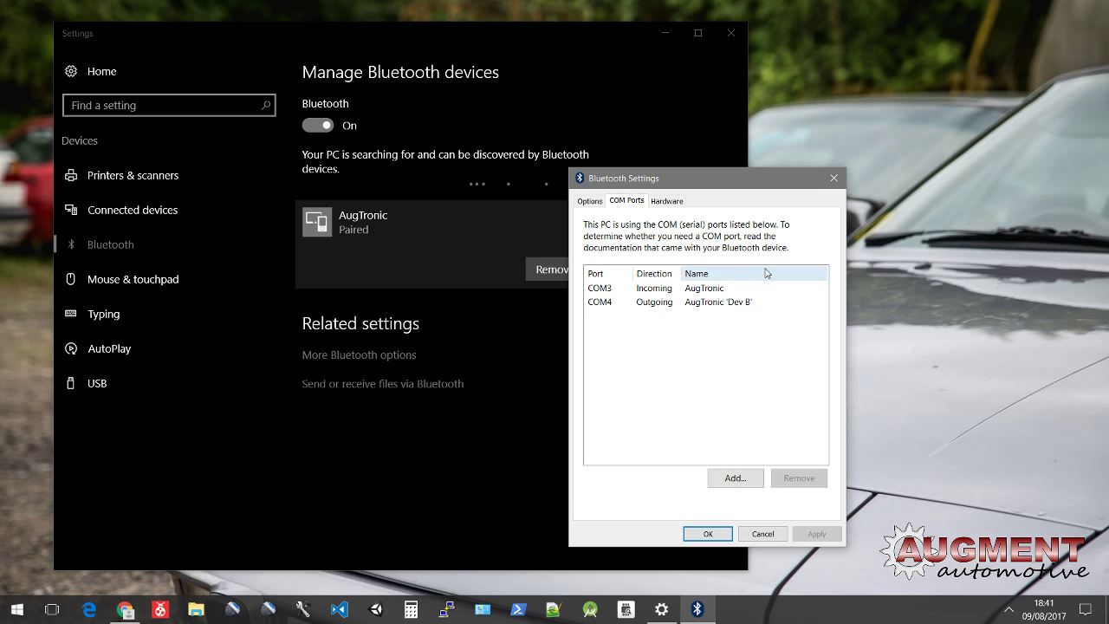
pyautogui.moveTo(683, 270); pyautogui.dragTo(734, 268)
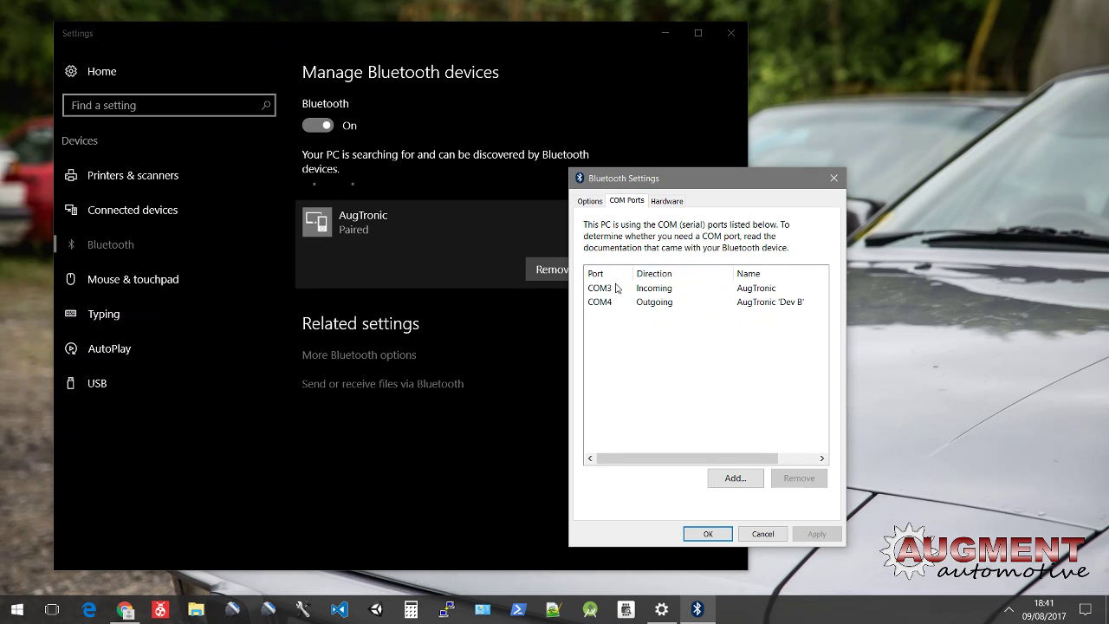
pyautogui.click(768, 291)
pyautogui.click(748, 302)
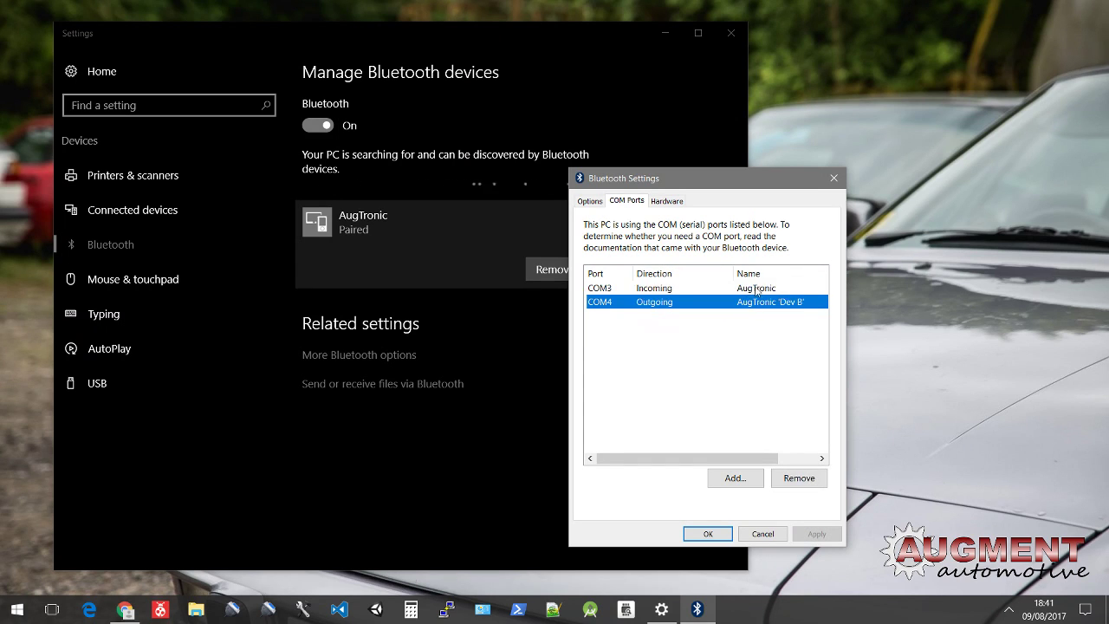
pyautogui.click(758, 289)
pyautogui.click(754, 302)
pyautogui.click(758, 289)
pyautogui.click(756, 303)
pyautogui.click(758, 290)
pyautogui.click(758, 304)
pyautogui.click(759, 290)
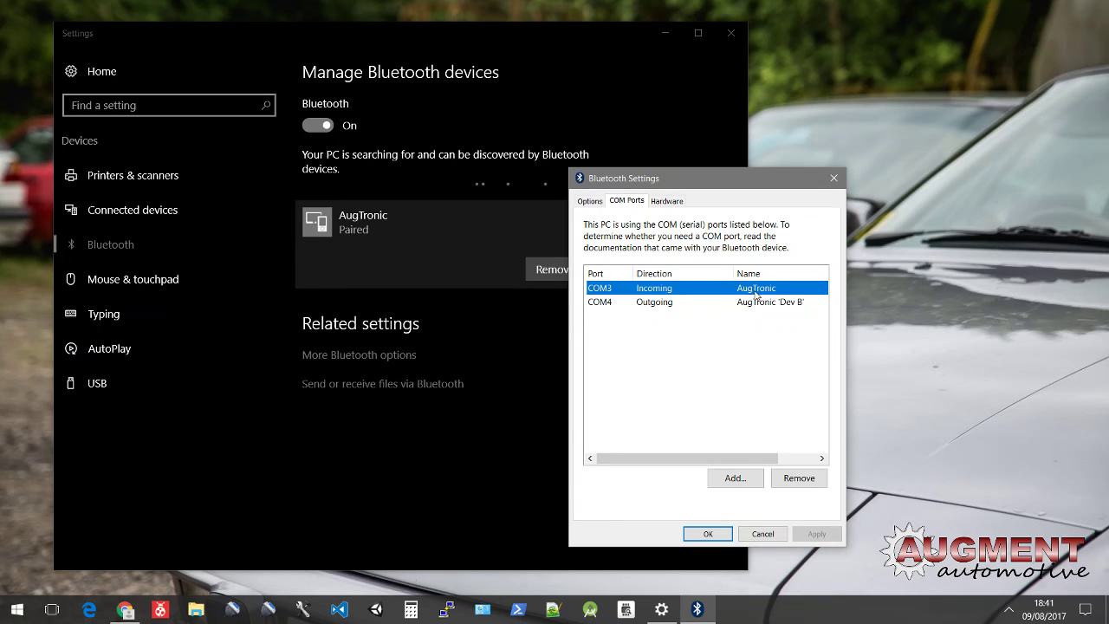
pyautogui.click(756, 301)
pyautogui.click(755, 289)
pyautogui.click(756, 302)
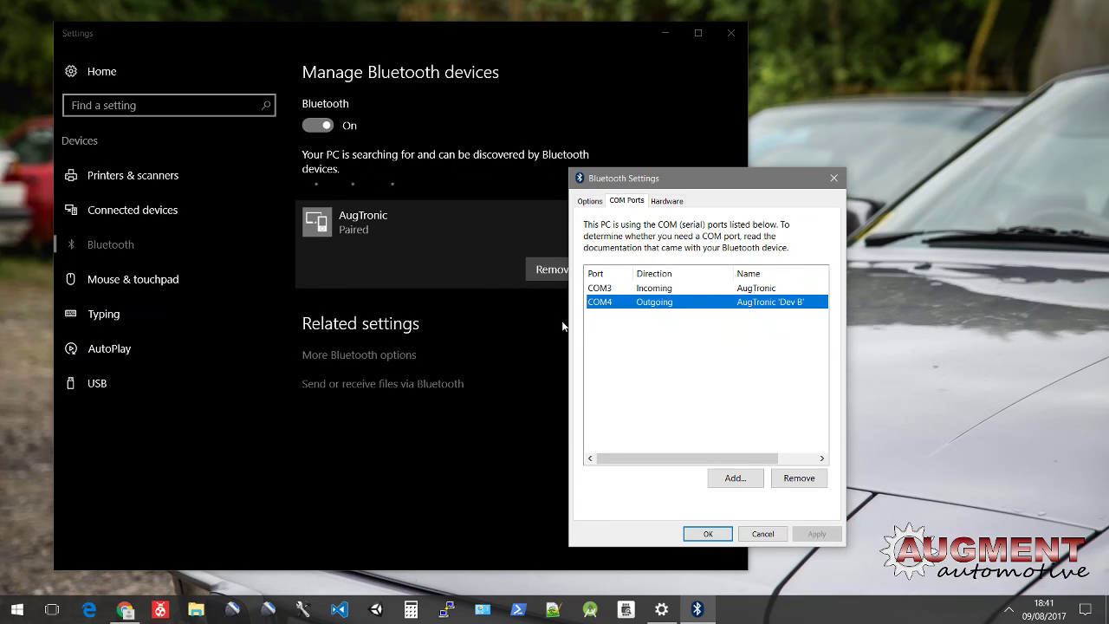
pyautogui.click(768, 289)
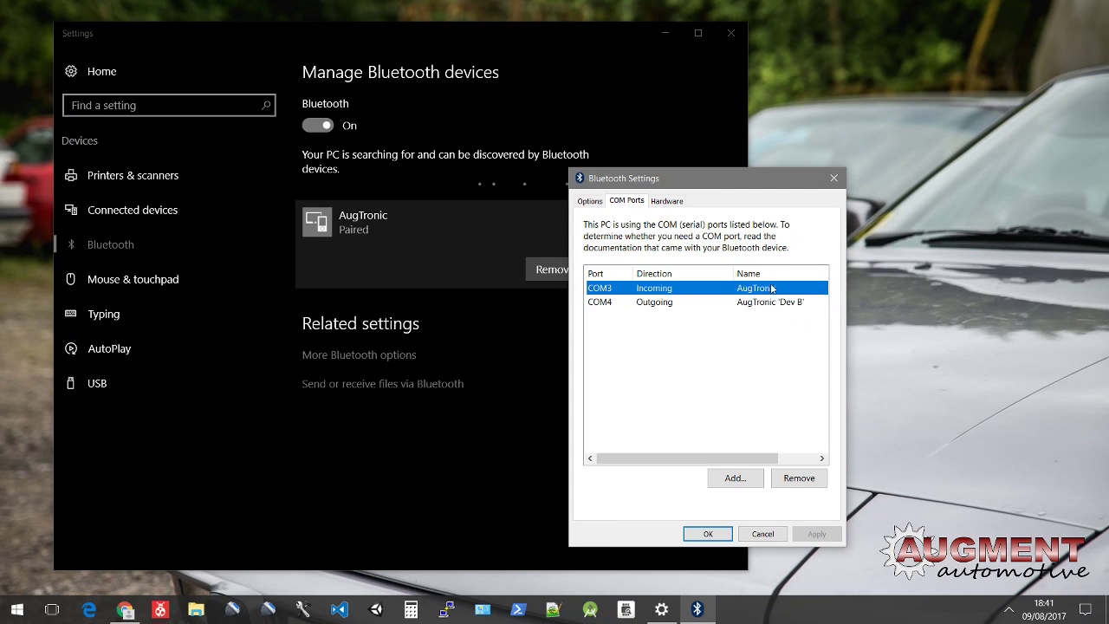
pyautogui.click(755, 302)
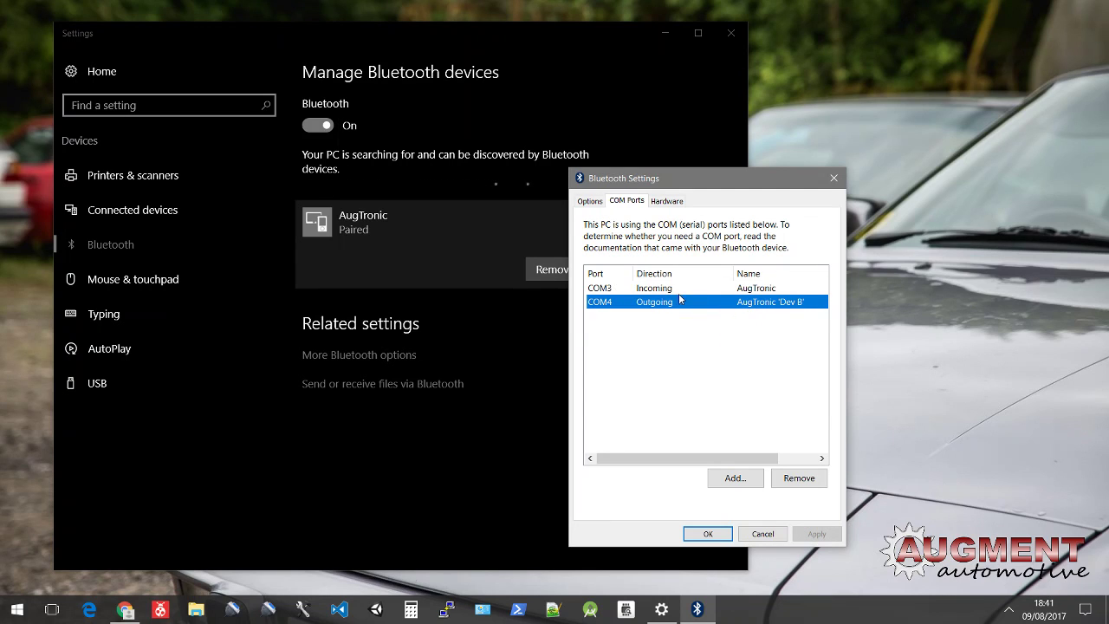
pyautogui.click(710, 532)
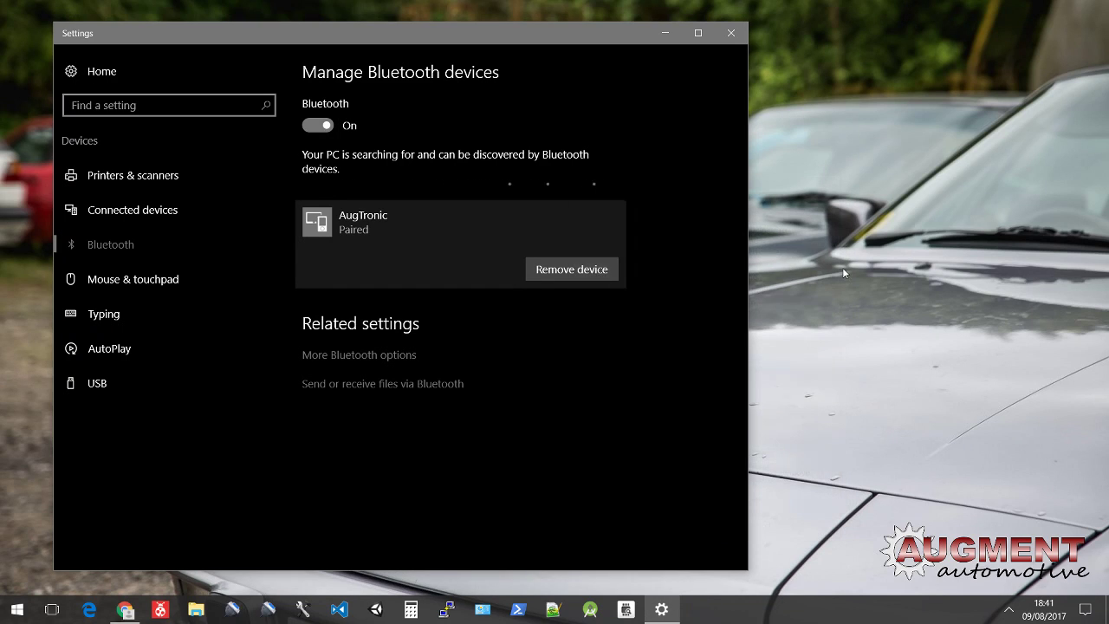